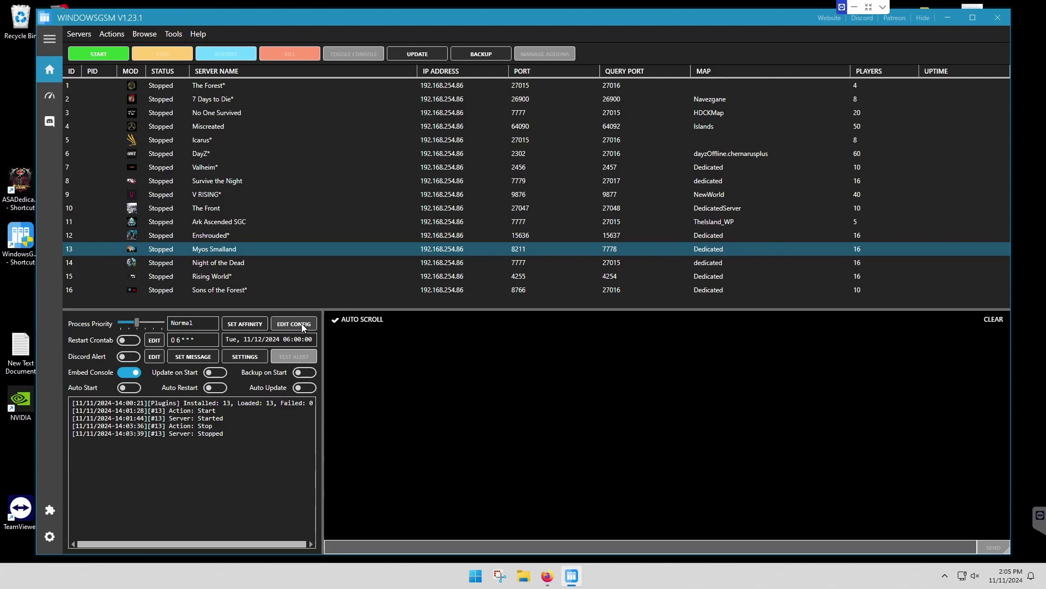
# Step: Review the selected server's configuration settings, including the server name, then close them unchanged
pyautogui.click(302, 323)
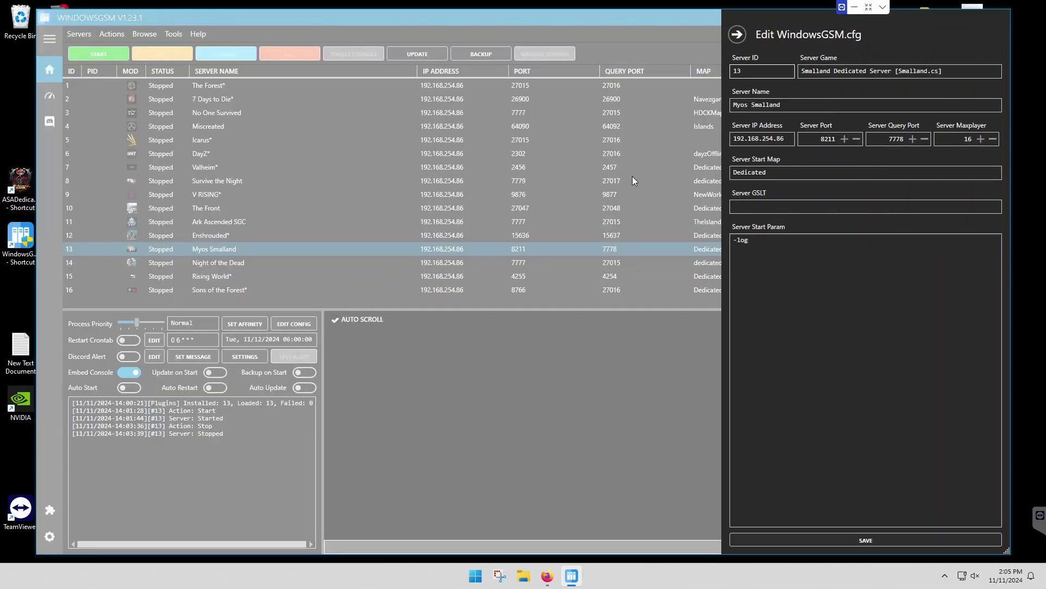
pyautogui.click(791, 104)
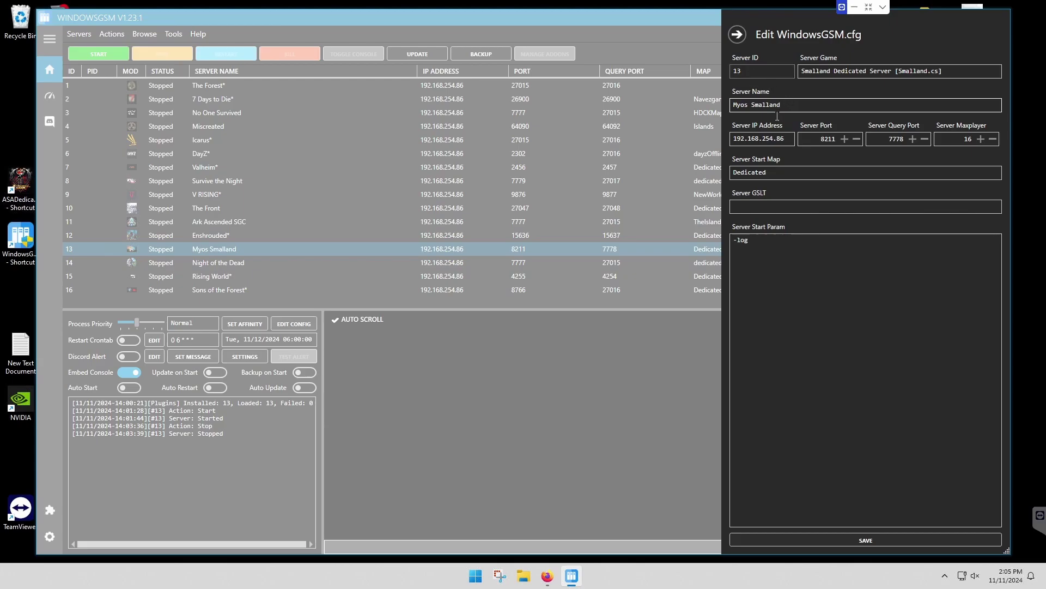
pyautogui.click(737, 34)
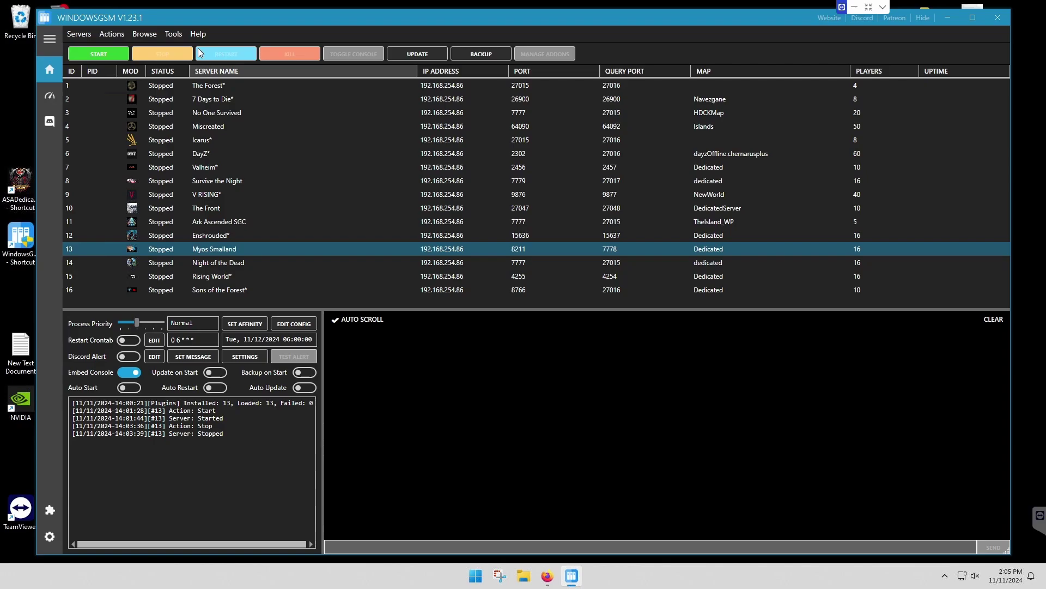
# Step: Open smalland_conf.json from server 13's serverfiles folder in Notepad++
pyautogui.click(156, 35)
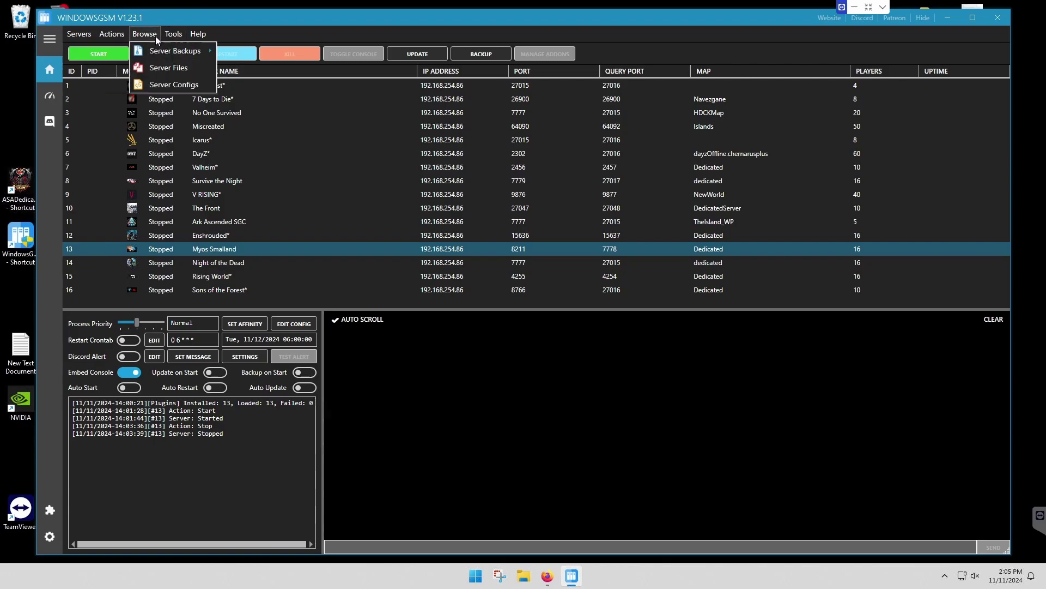
pyautogui.click(163, 67)
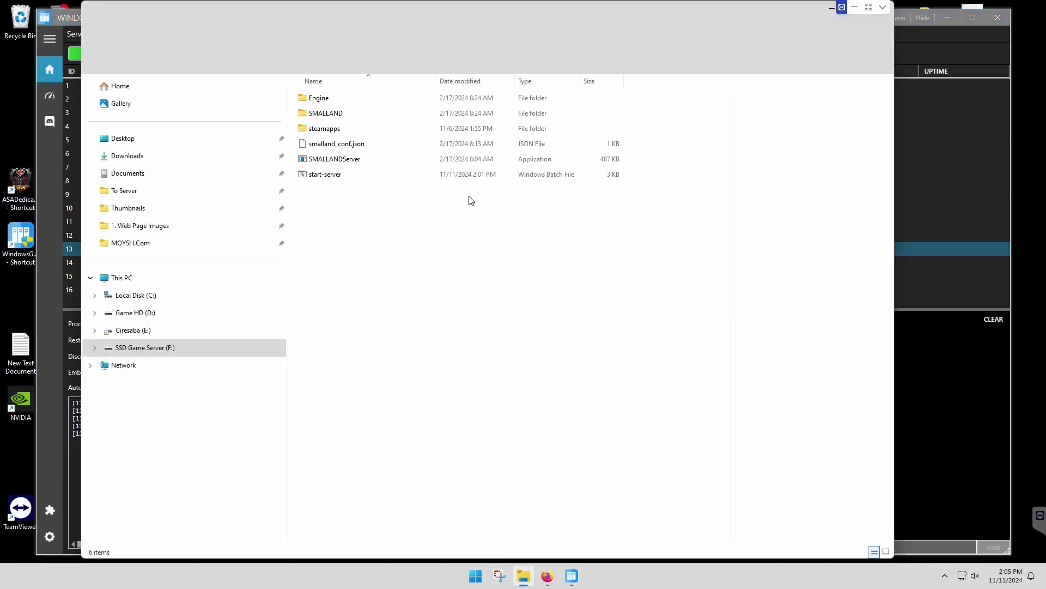
pyautogui.click(376, 145)
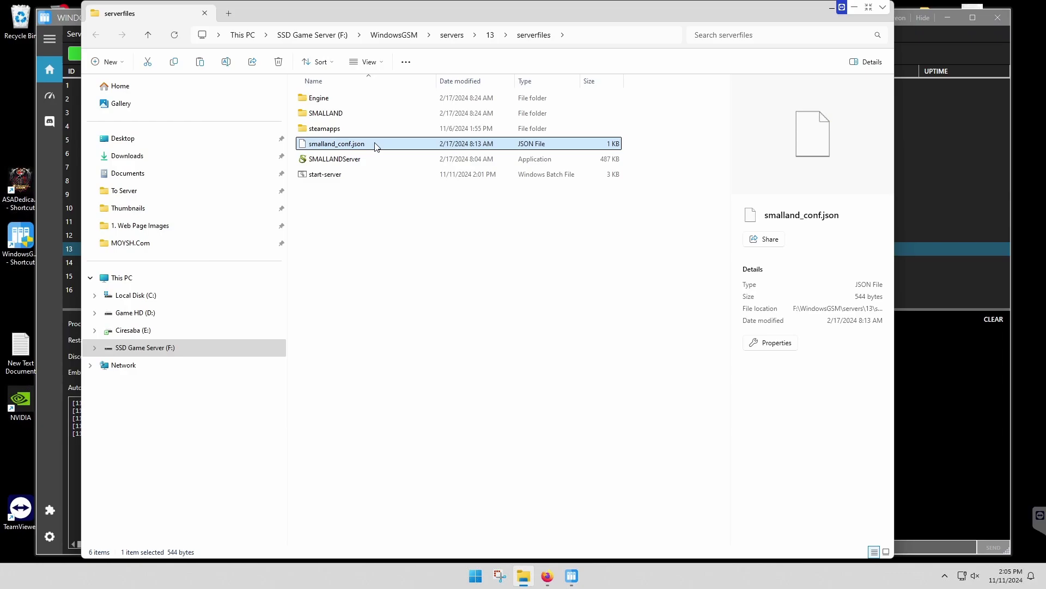
pyautogui.rightClick(376, 146)
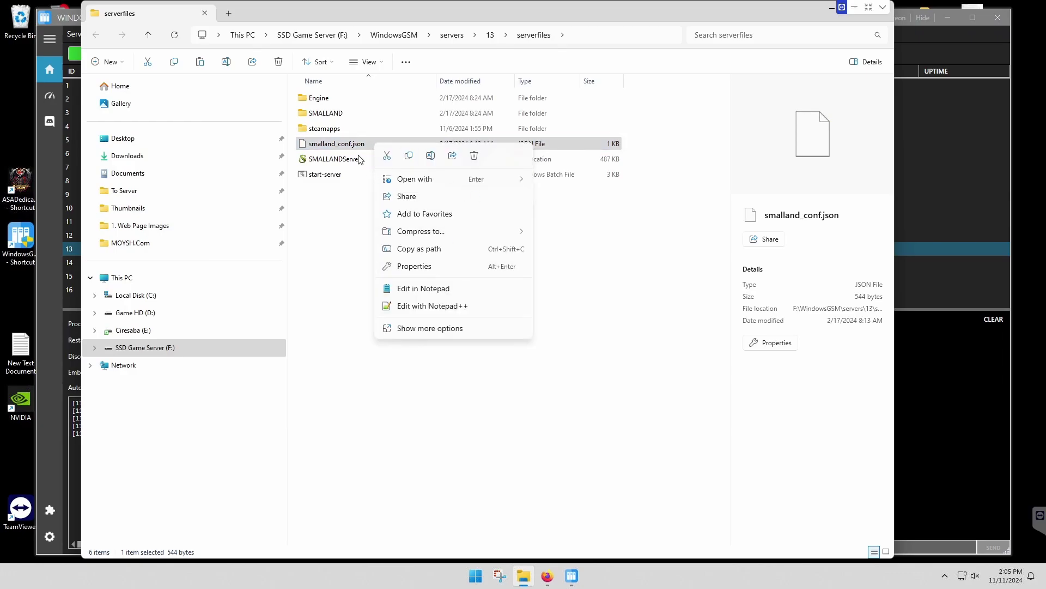
pyautogui.click(423, 307)
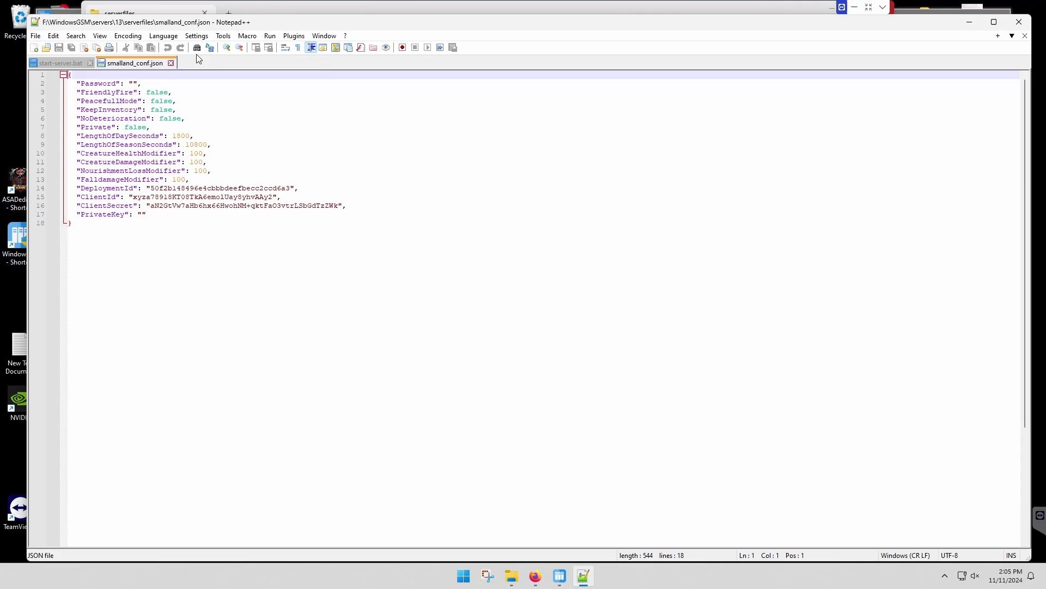
# Step: Close smalland_conf.json, scroll through start-server.bat's server settings, then exit Notepad++
pyautogui.click(170, 63)
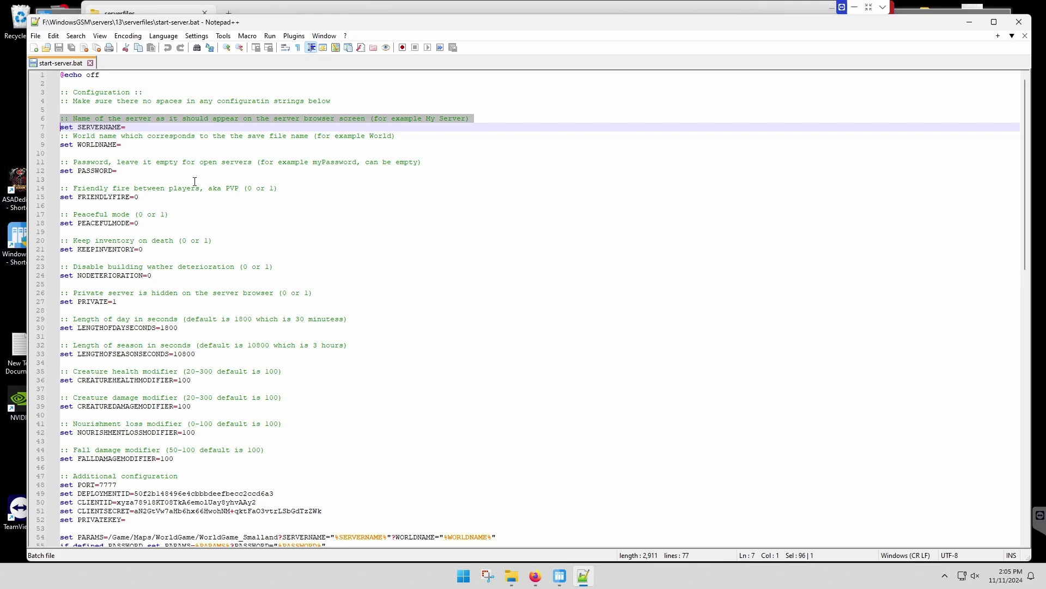
pyautogui.scroll(-1, 196, 185)
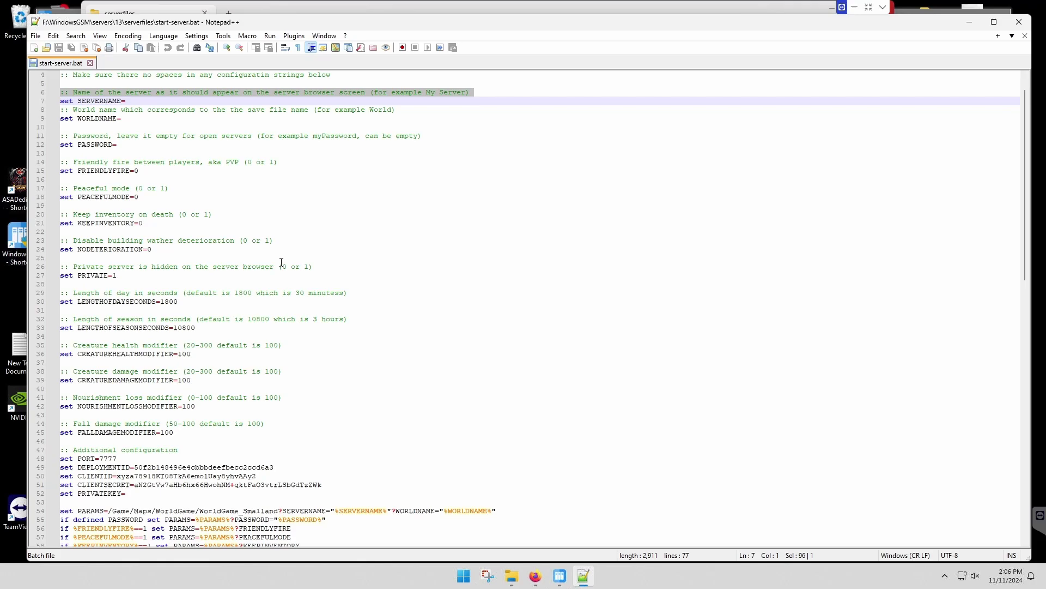
pyautogui.scroll(-2, 271, 267)
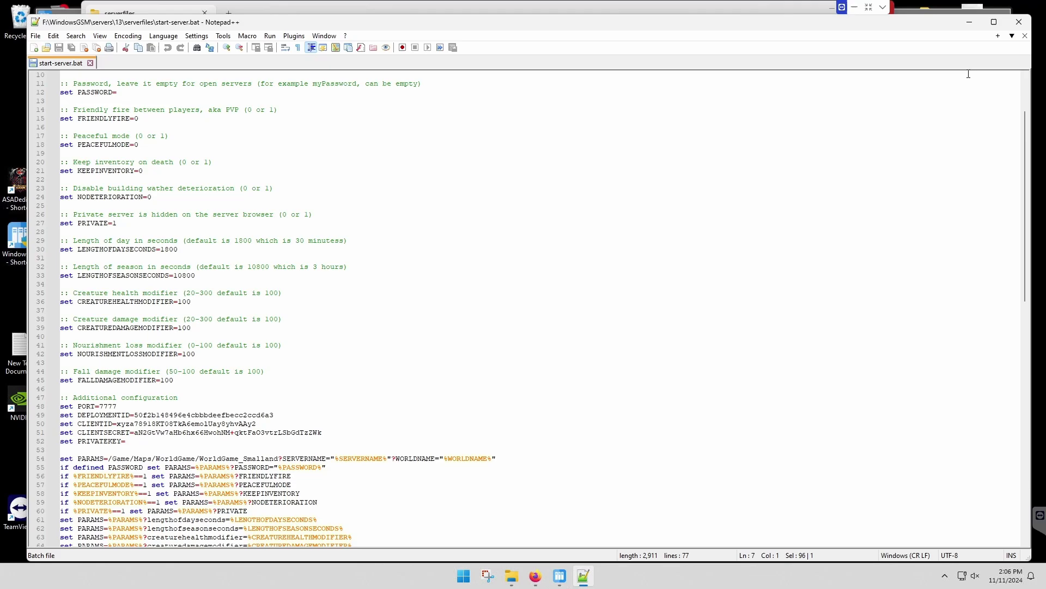
pyautogui.click(1019, 22)
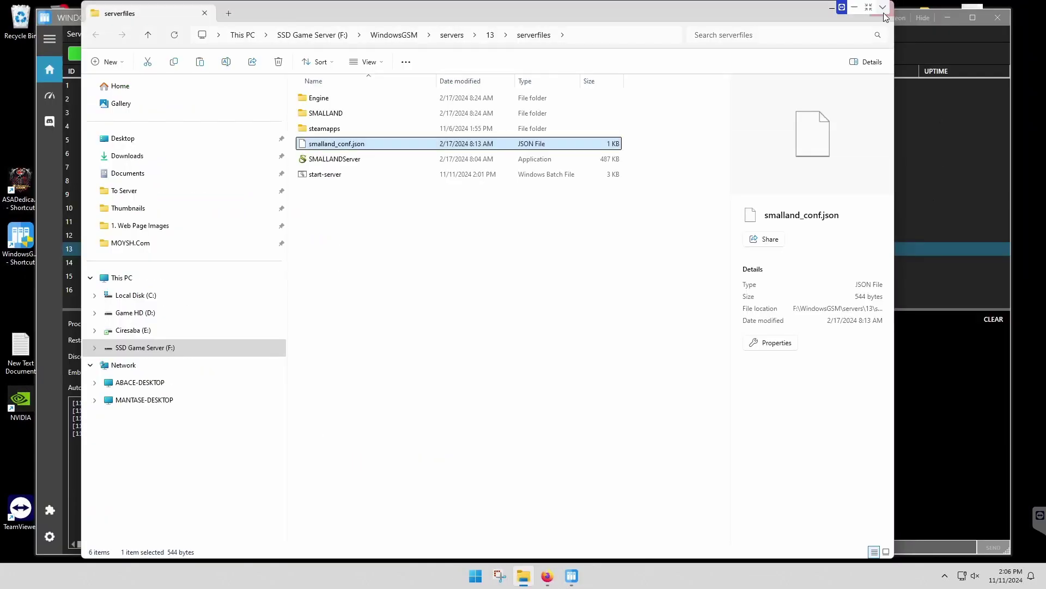
# Step: Close the serverfiles Explorer window and start the Myos Smalland server
pyautogui.moveTo(732, 10); pyautogui.dragTo(729, 46)
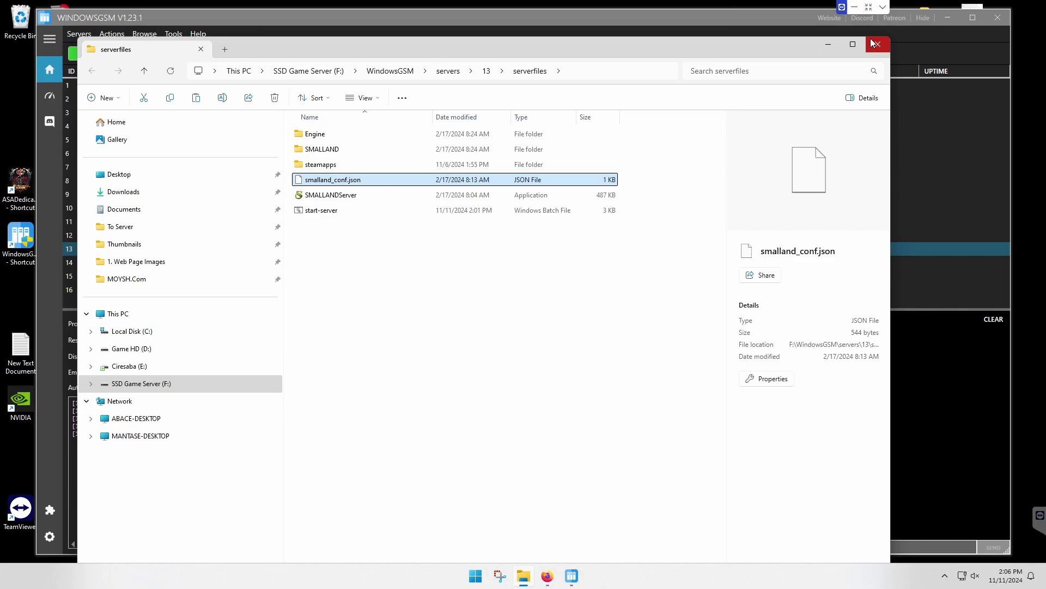
pyautogui.click(877, 46)
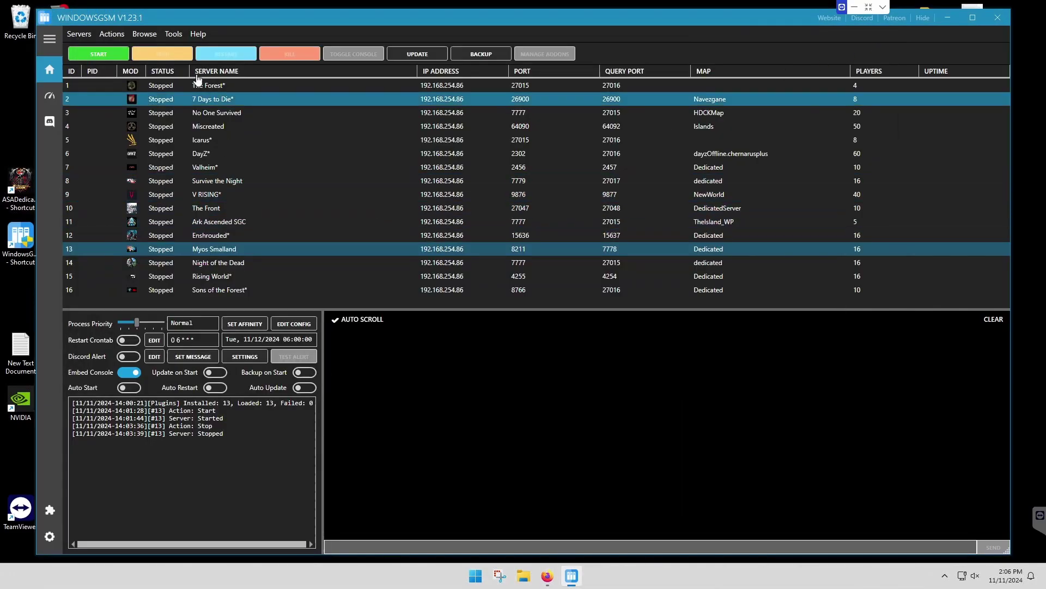
pyautogui.click(109, 58)
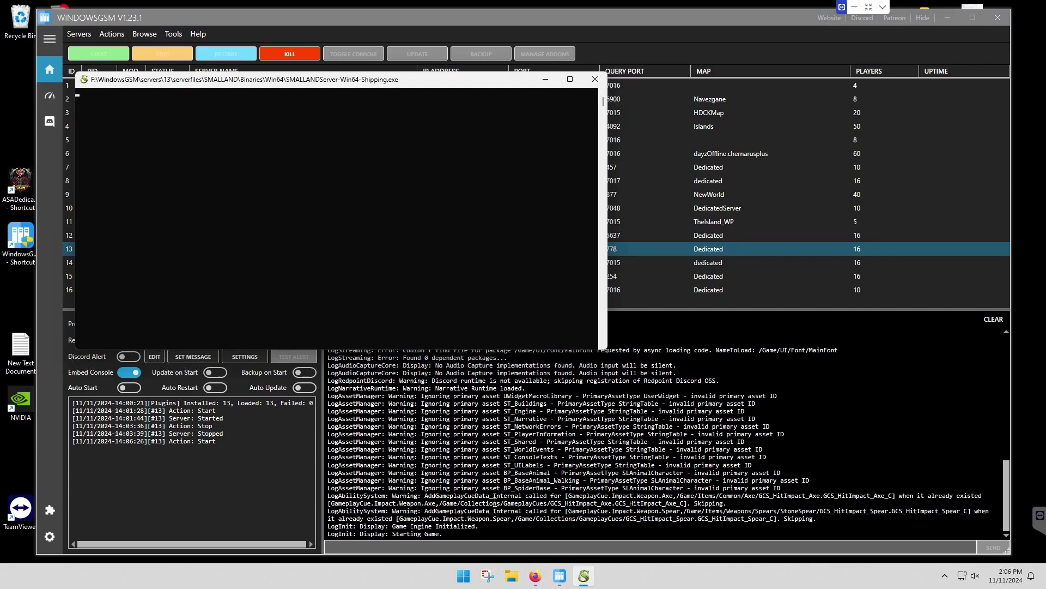
pyautogui.click(577, 507)
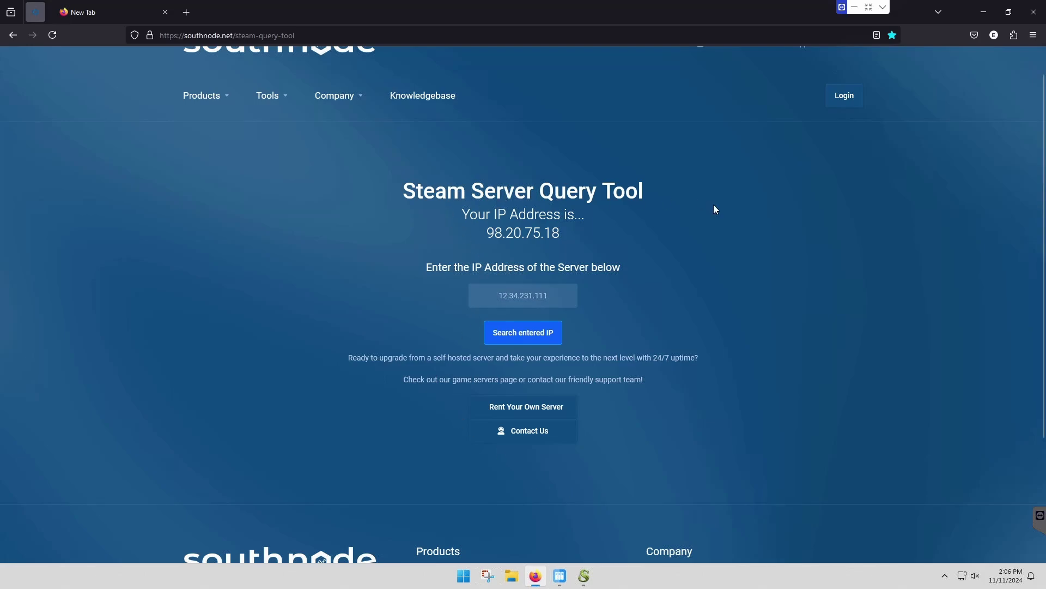
pyautogui.click(984, 11)
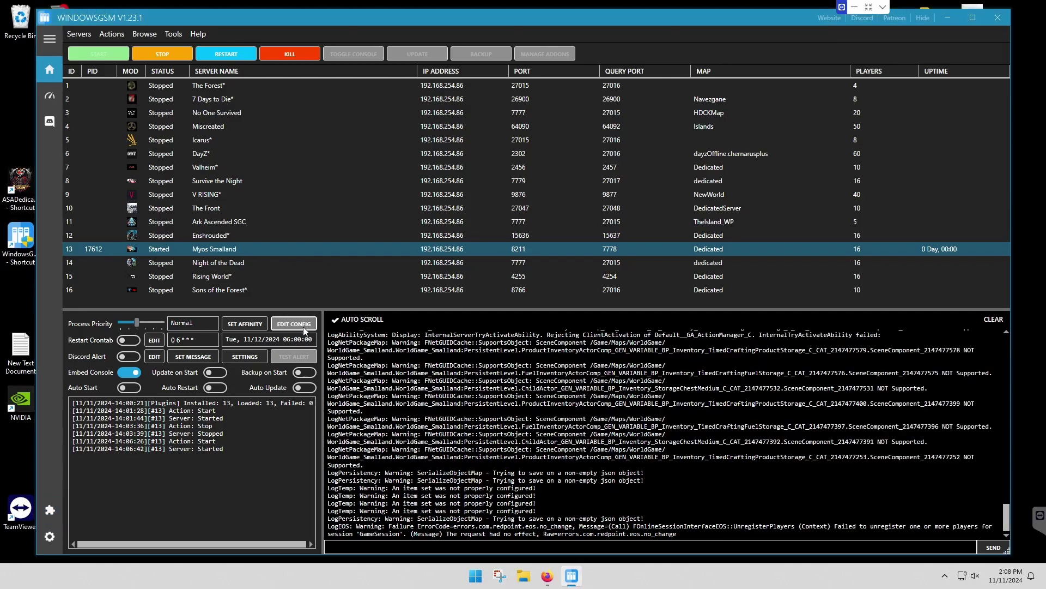
# Step: Check server 13's configuration without changes, then stop the Myos Smalland server
pyautogui.click(294, 324)
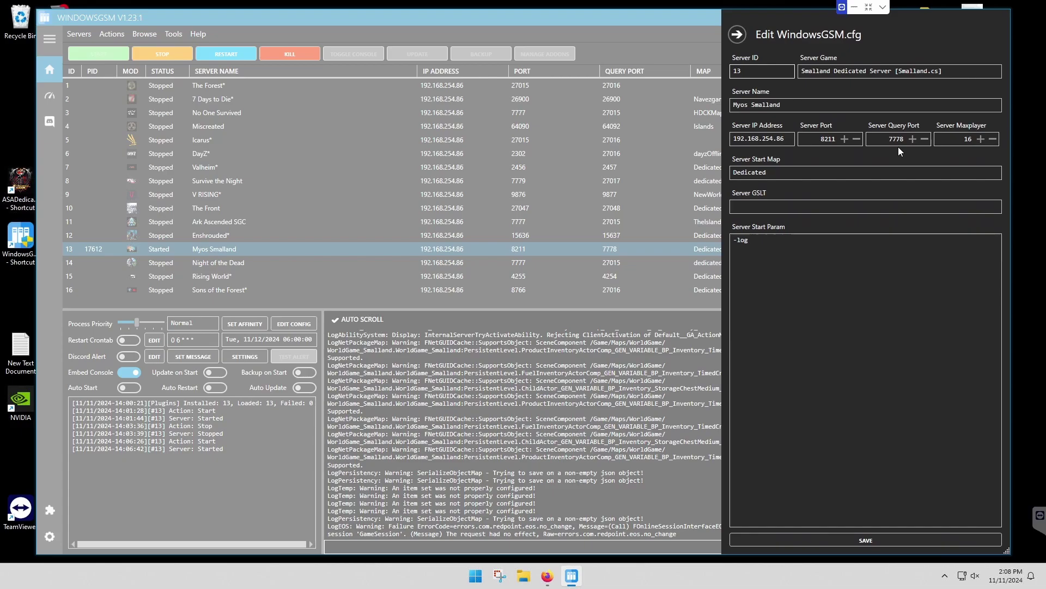
pyautogui.click(737, 35)
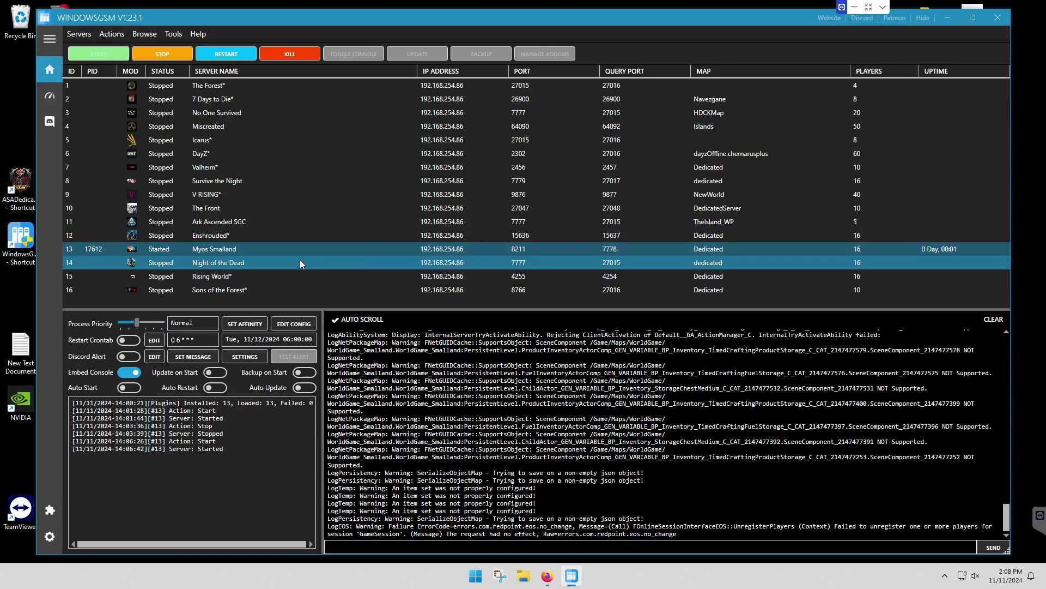
pyautogui.click(174, 55)
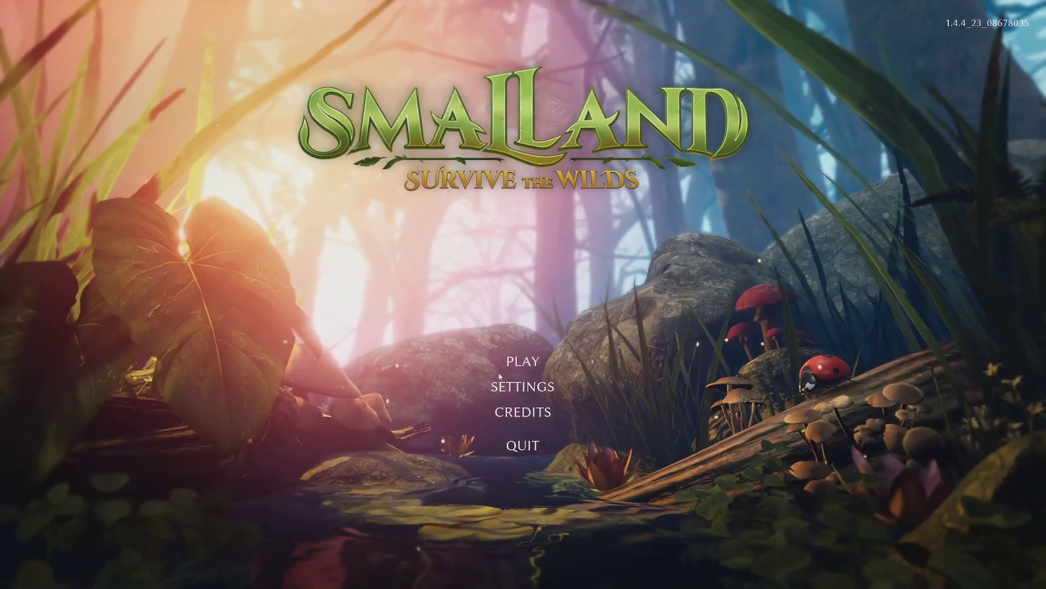
# Step: Pick the existing character and bring up the Public server list for joining
pyautogui.click(523, 361)
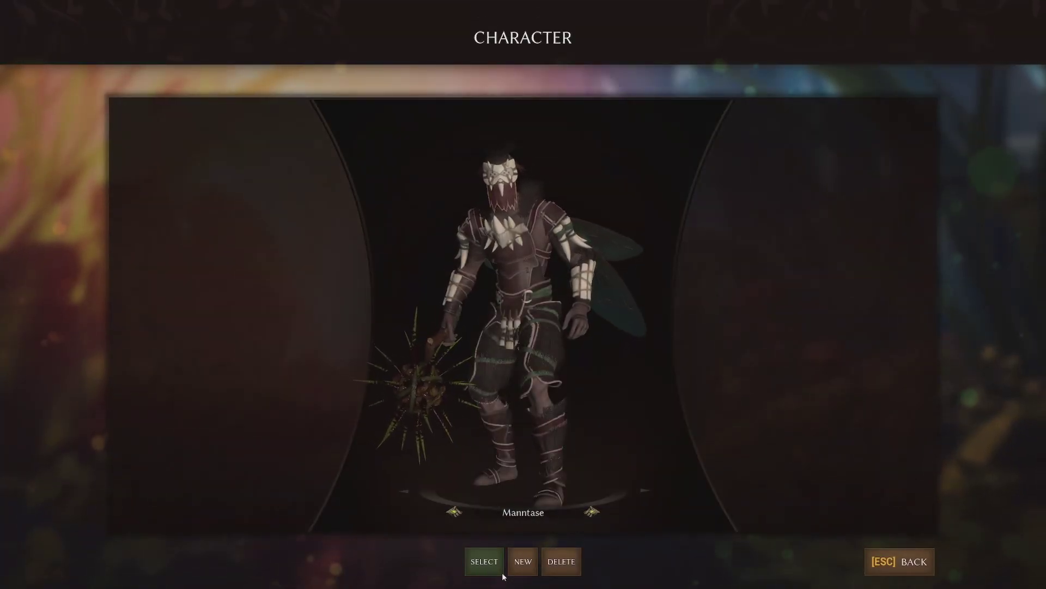
pyautogui.click(474, 562)
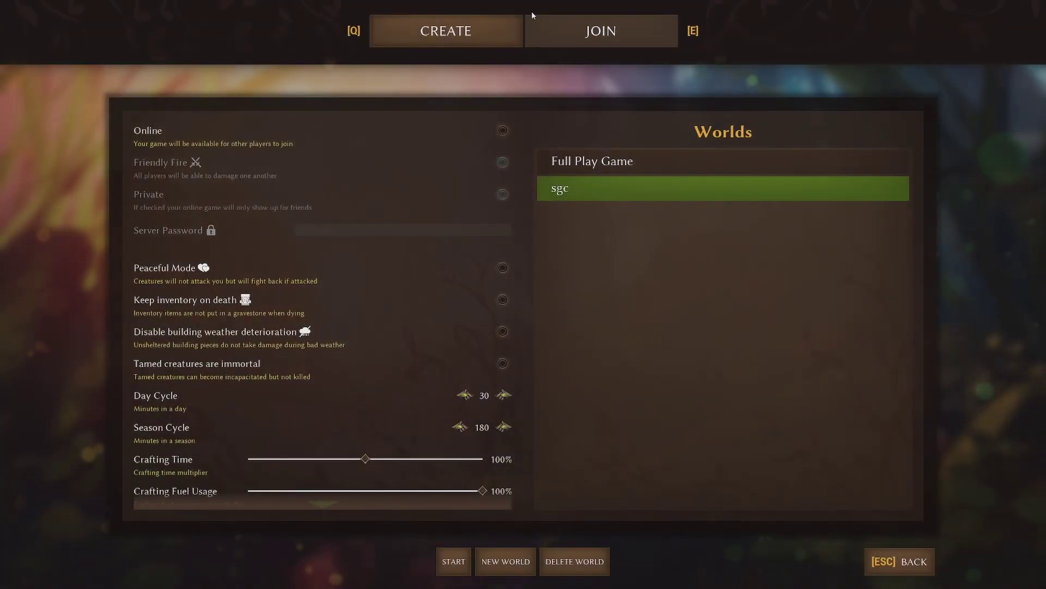
pyautogui.click(599, 37)
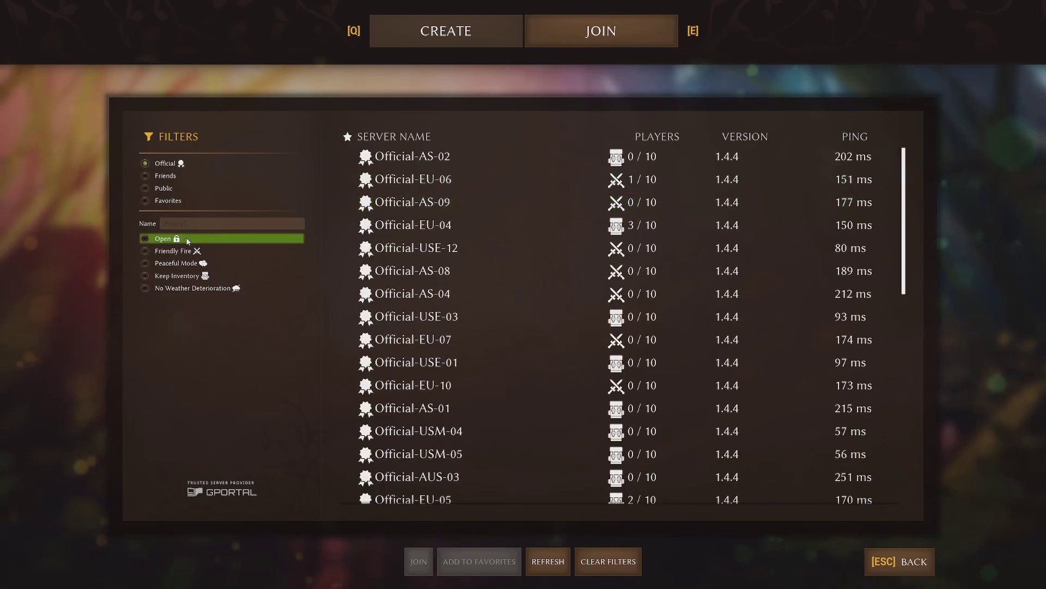
pyautogui.click(195, 188)
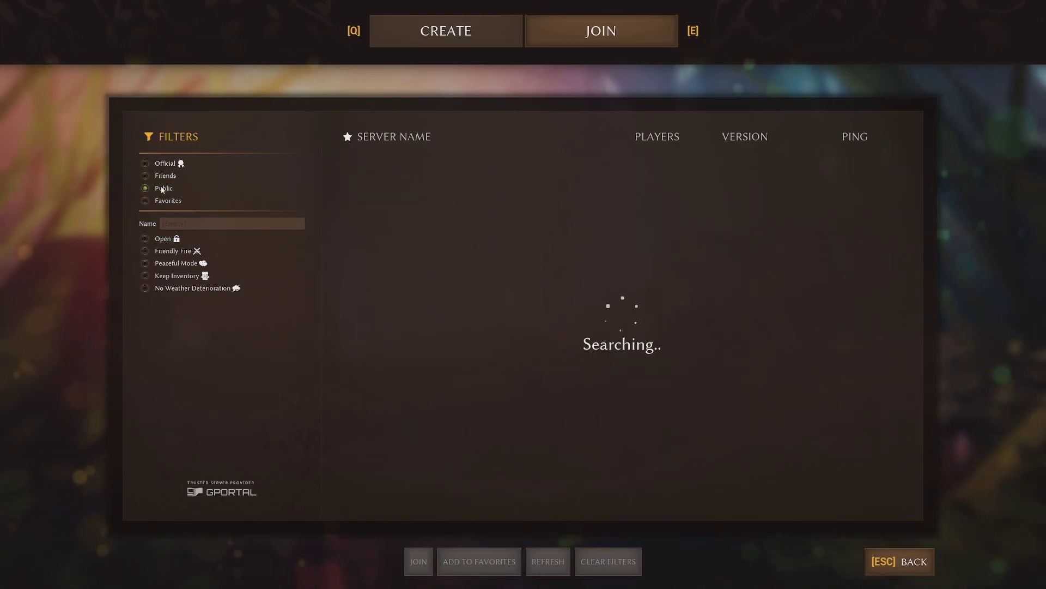
# Step: Filter servers by the name 'myos' and join Myos Smalland
pyautogui.click(239, 224)
pyautogui.write('myos')
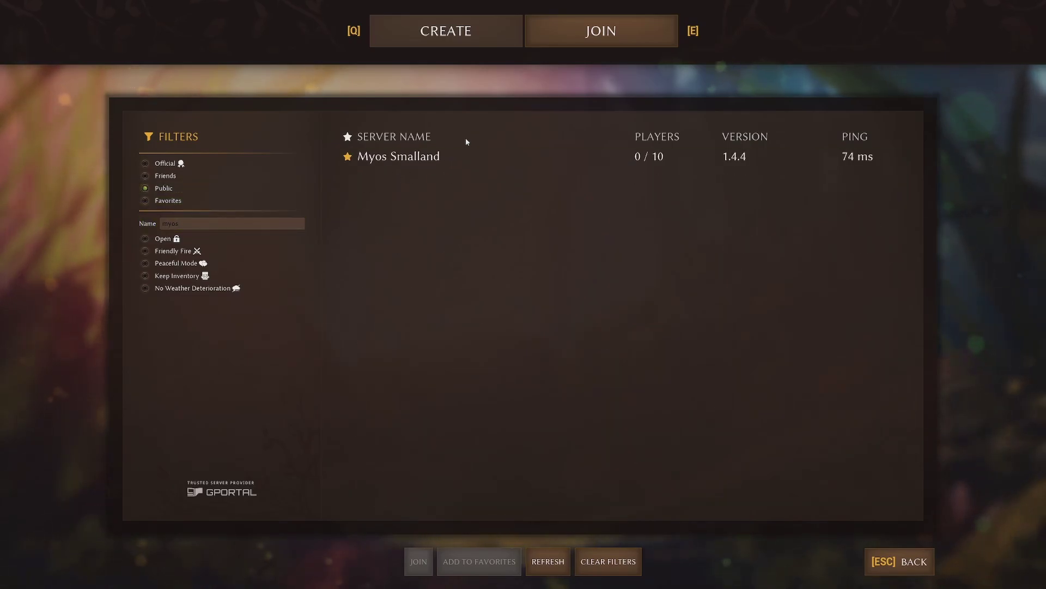
pyautogui.click(446, 157)
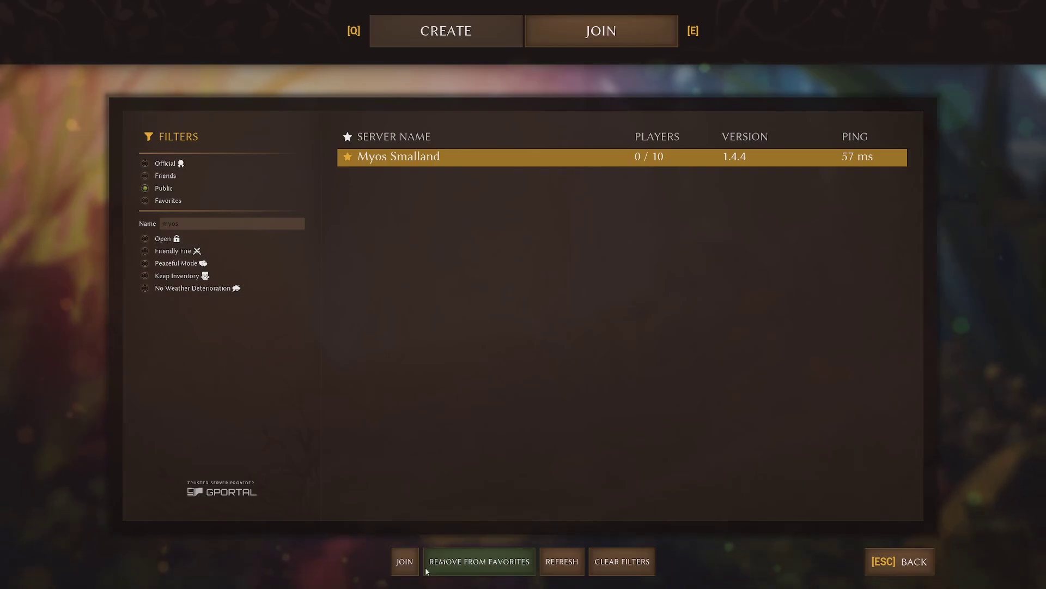
pyautogui.click(408, 566)
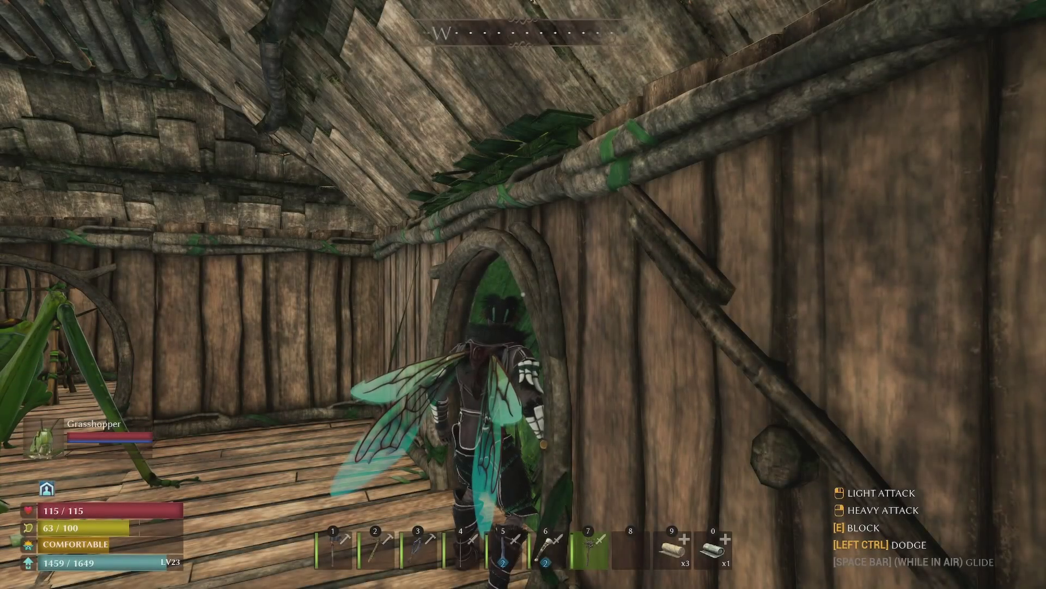
# Step: Walk the character through the doorway and leaf room, then out the hut door
pyautogui.press('w')
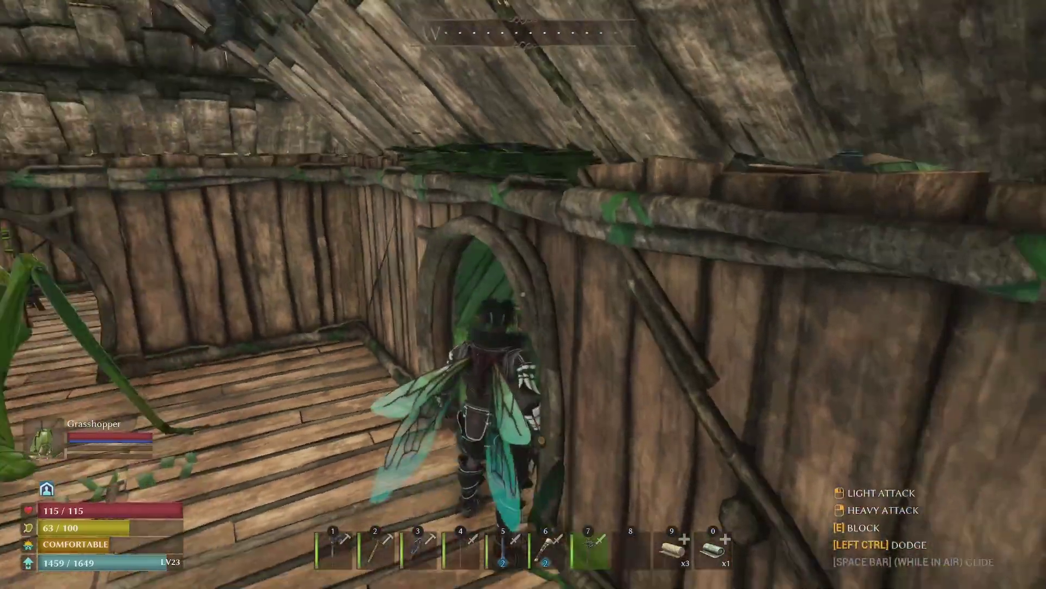
pyautogui.press('w')
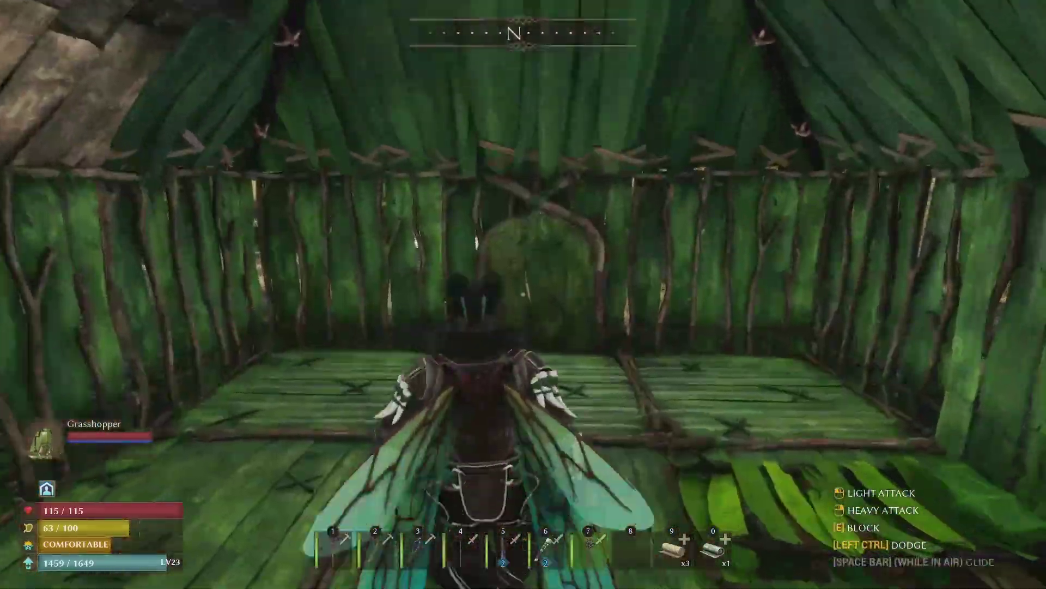
pyautogui.press('w')
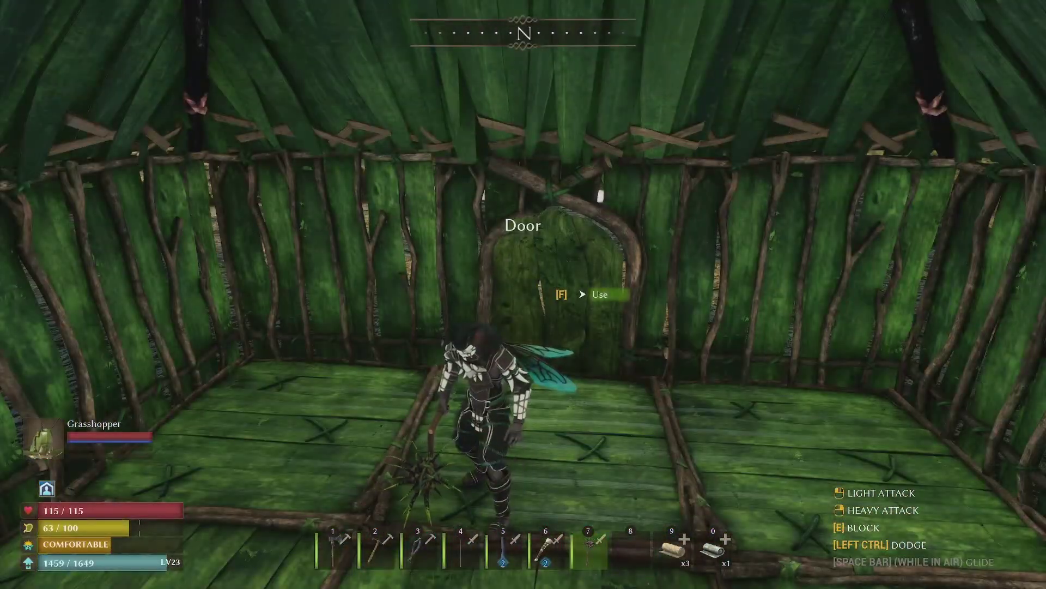
pyautogui.press('w')
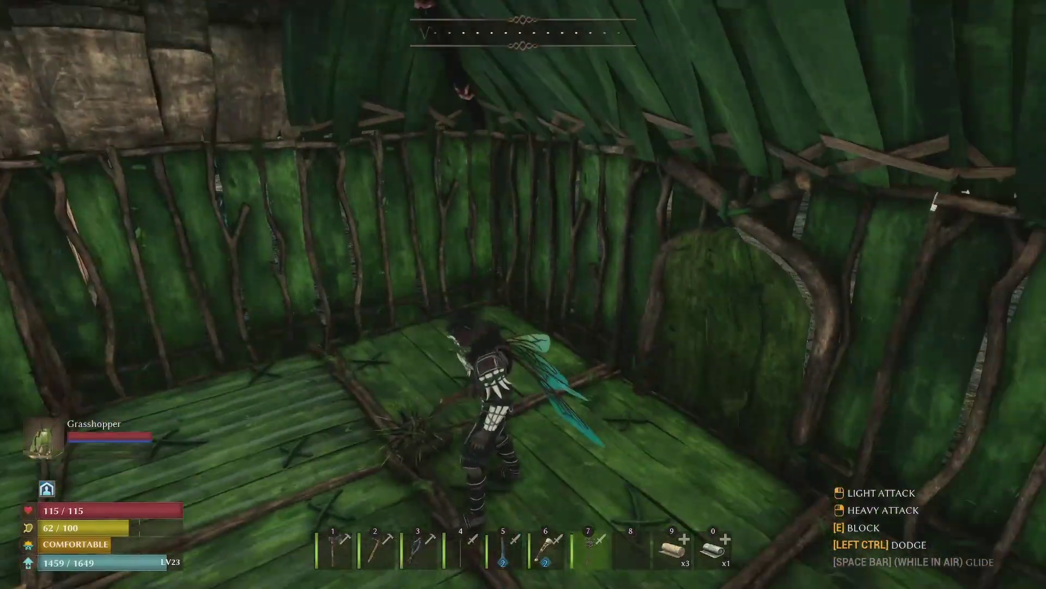
pyautogui.moveTo(523, 295)
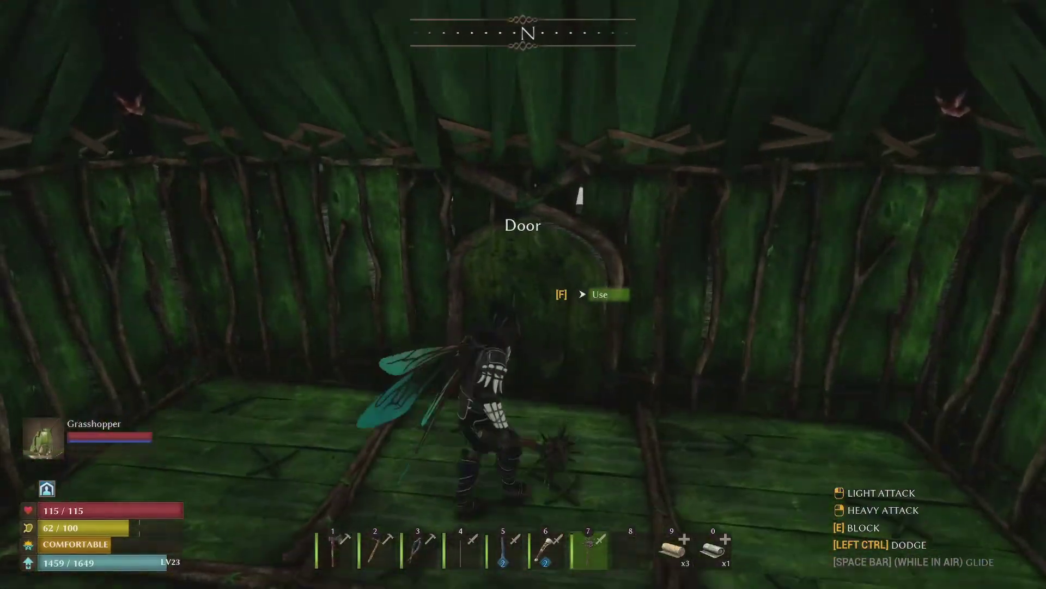
pyautogui.press('w')
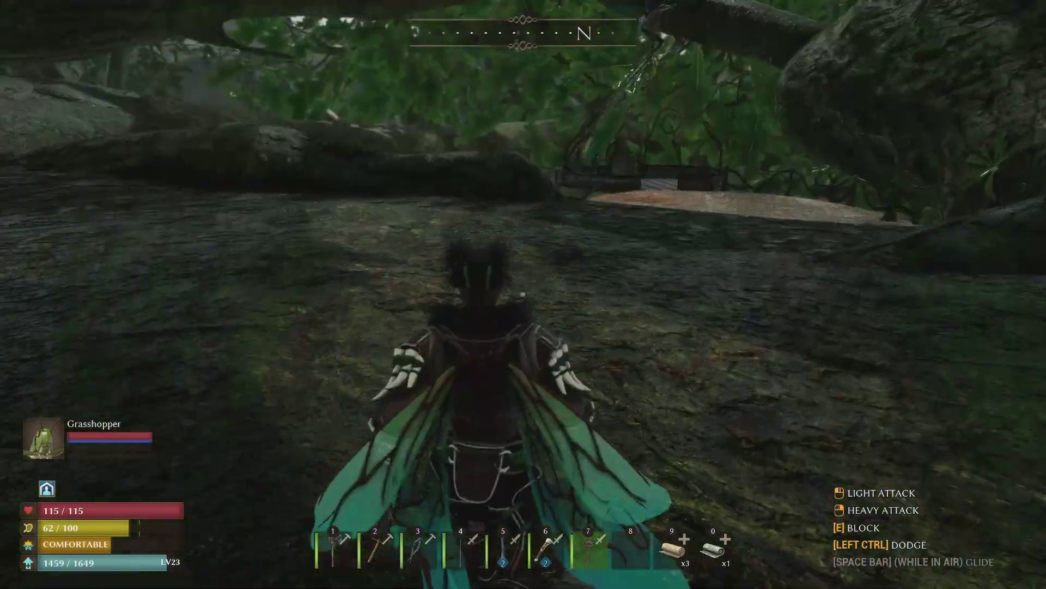